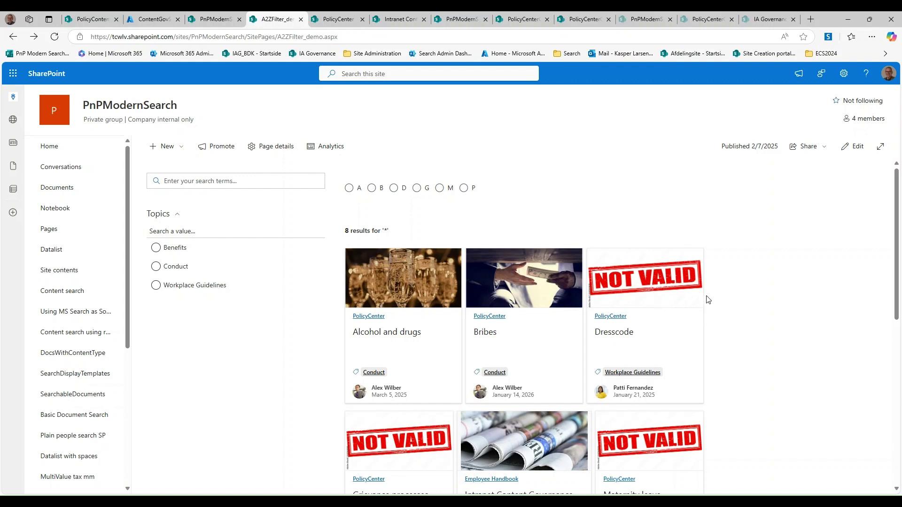
Look over the policy cards on the A2ZFilter_demo page, and examine the site columns of PolicyContentType in the SharePoint admin center.
scroll(736, 308, "down", 6)
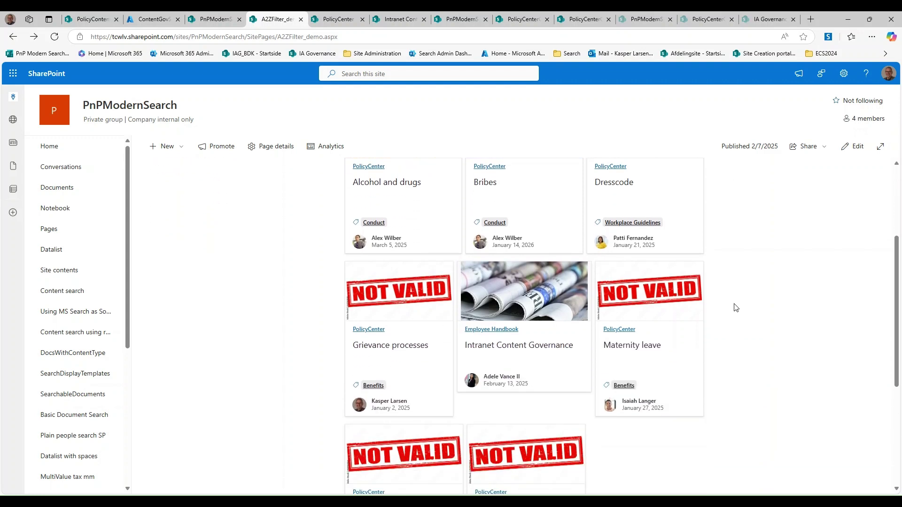
scroll(736, 308, "up", 6)
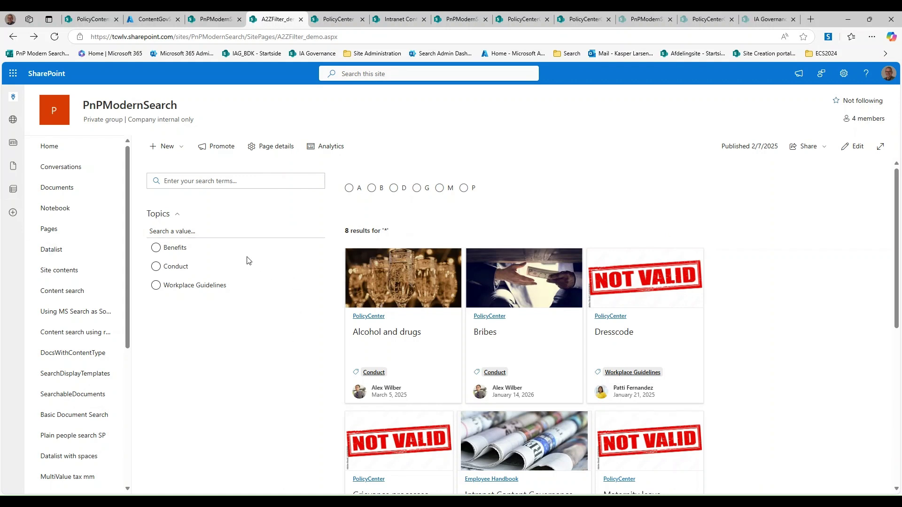
left_click(101, 16)
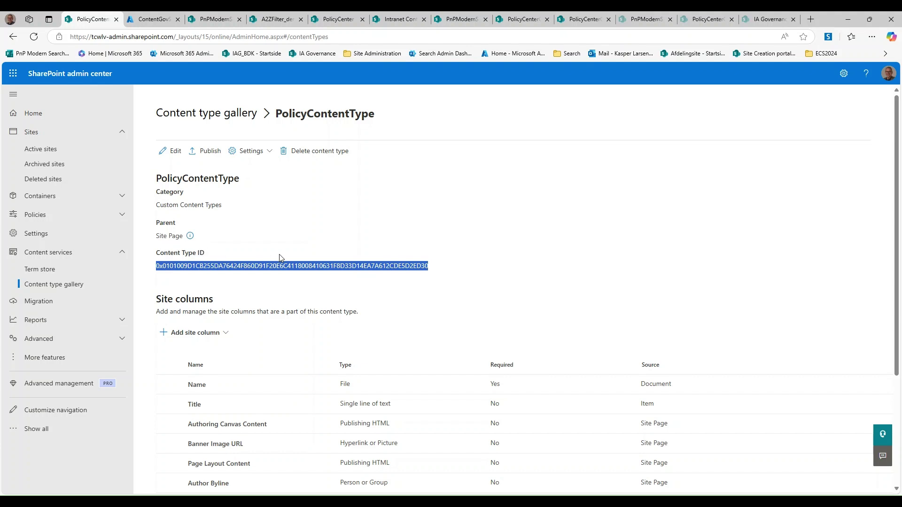
scroll(279, 258, "down", 3)
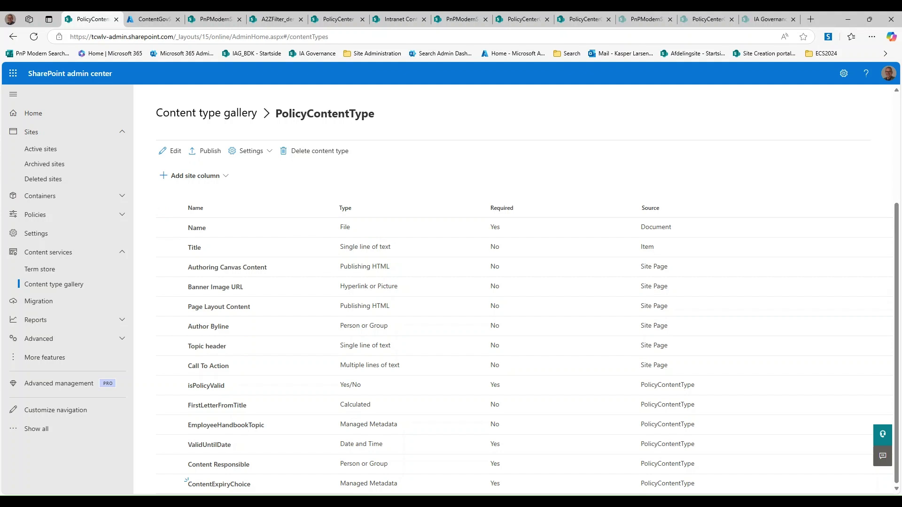
In the PolicyCenter Site Pages library, widen the ContentExpiryChoice column and close the details pane.
left_click(339, 22)
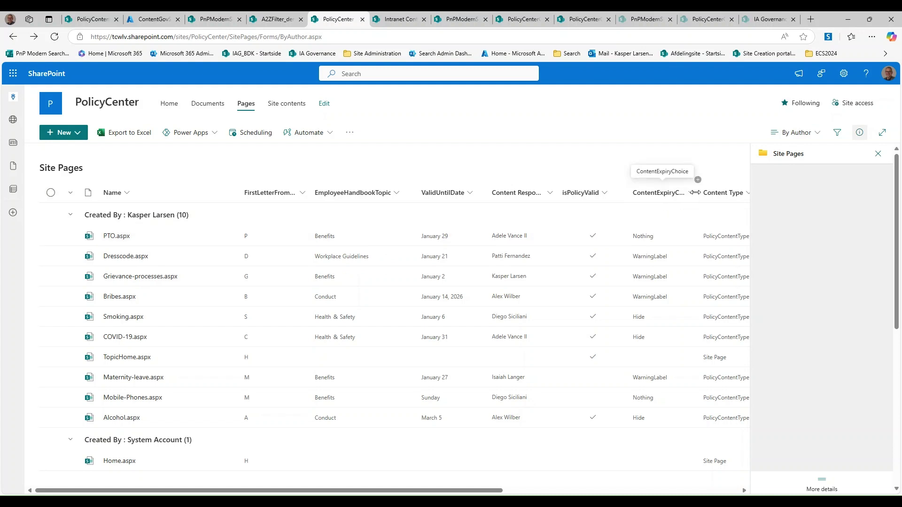
left_click_drag(695, 192, 716, 193)
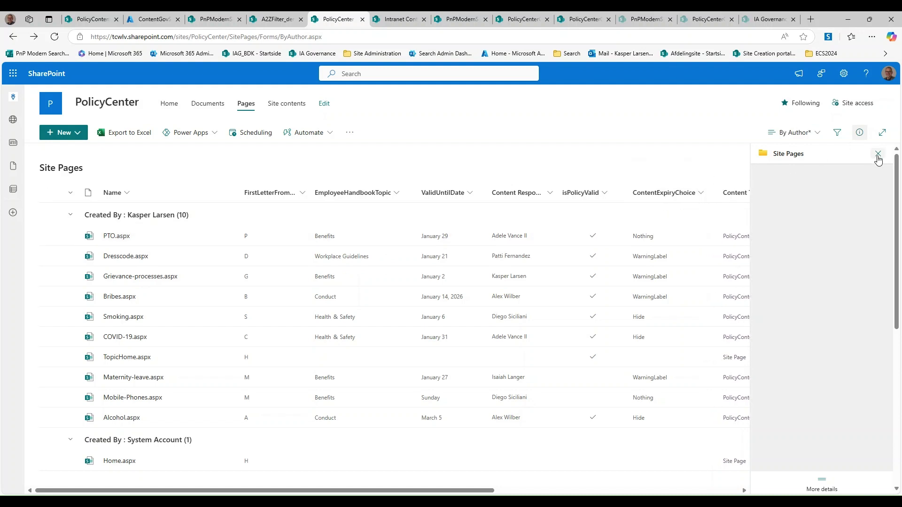
left_click(878, 154)
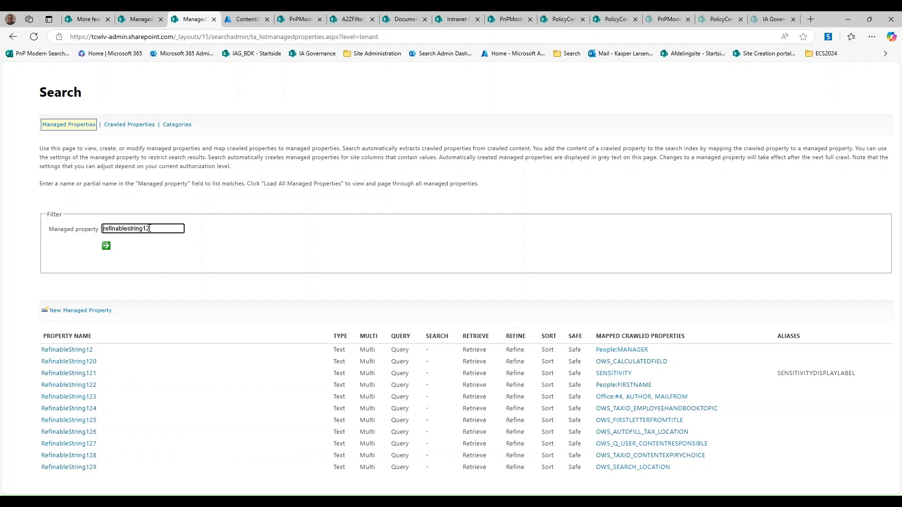
Filter the search schema's managed properties by "refinabledate".
left_click_drag(131, 229, 171, 231)
key("BackSpace")
key("BackSpace")
type("date")
key("Return")
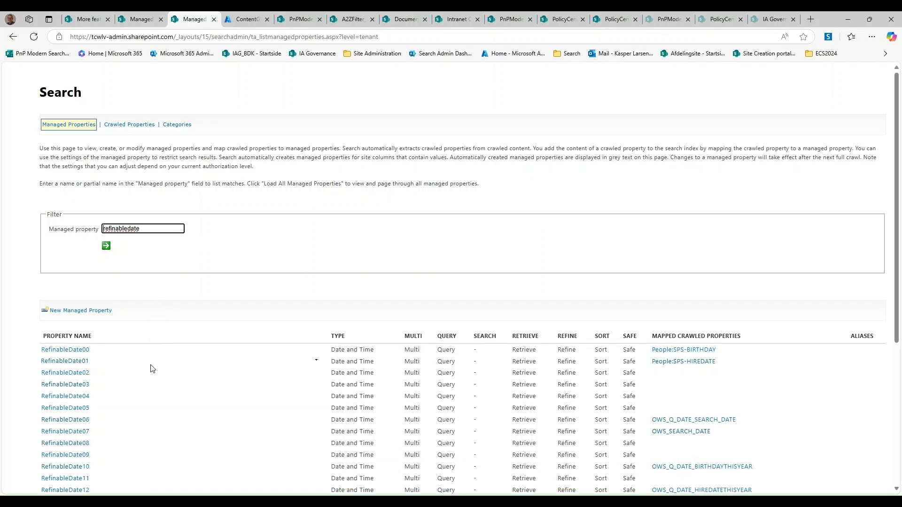
Open the RefinableDate16 managed property and examine its mappings to crawled properties.
scroll(151, 368, "down", 3)
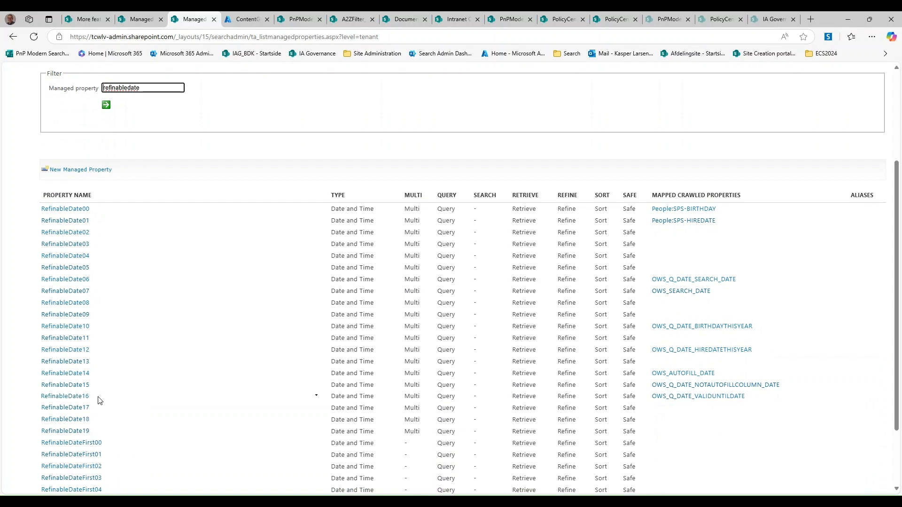
left_click(52, 399)
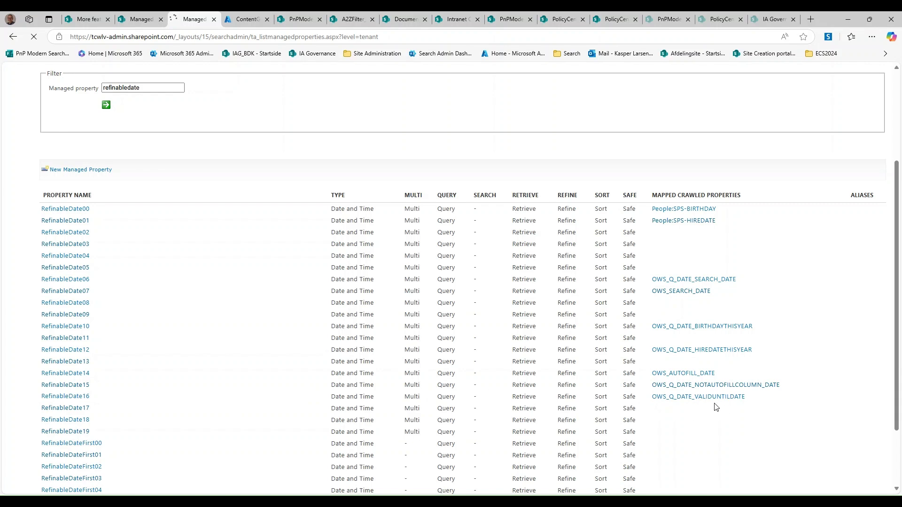
scroll(497, 396, "down", 12)
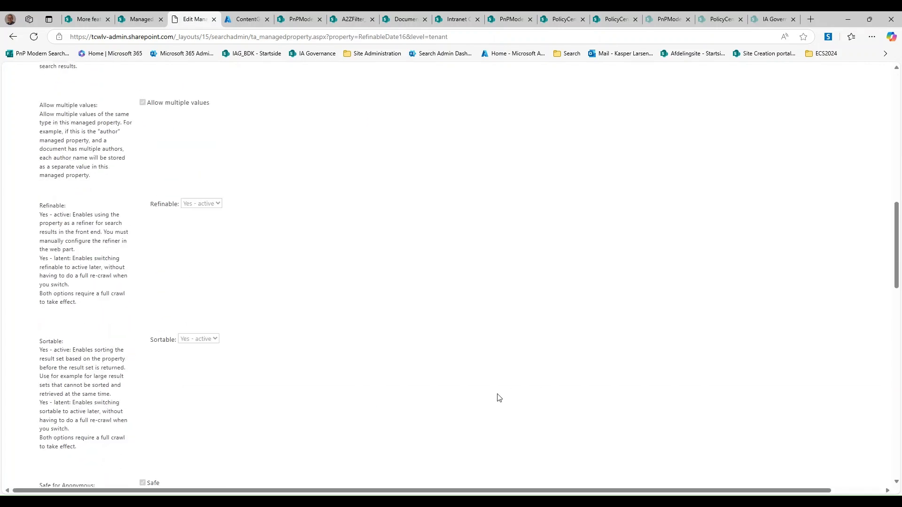
scroll(499, 398, "down", 15)
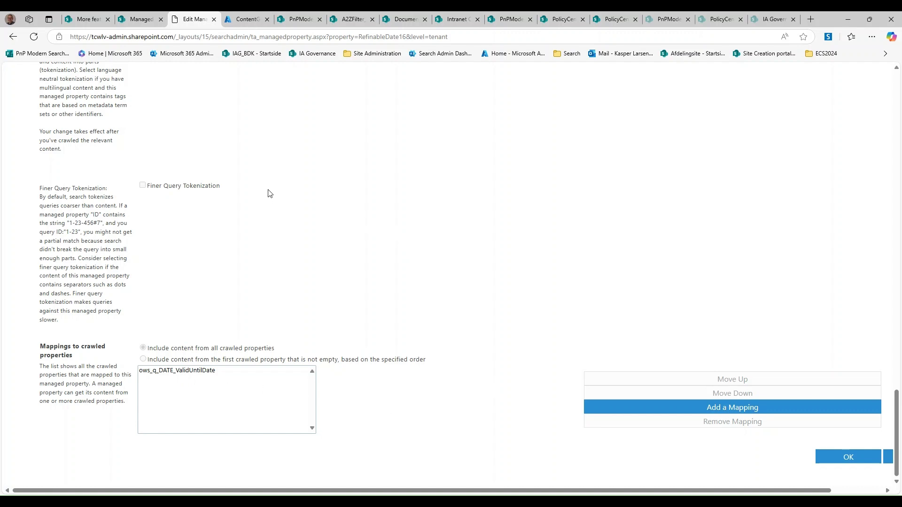
Put the A2ZFilter_demo page into edit mode and open the properties of the PnP - Search Results web part.
left_click(355, 20)
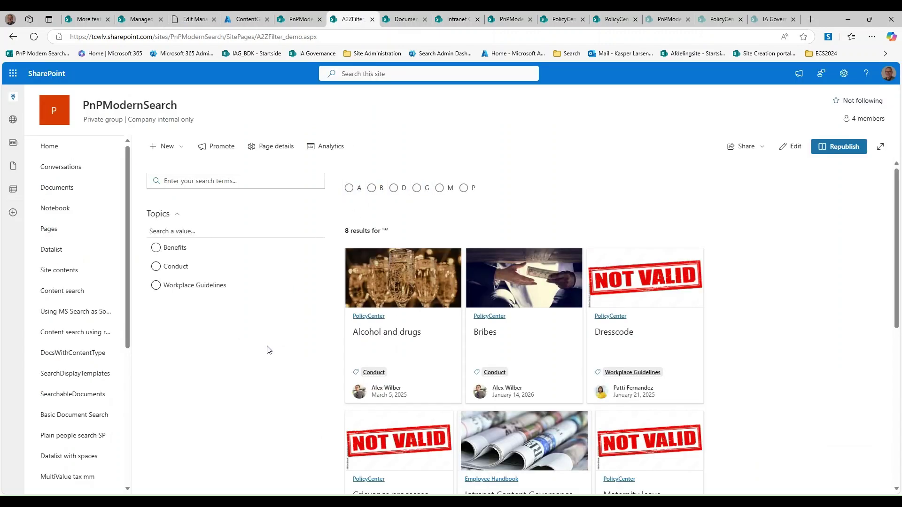
left_click(791, 151)
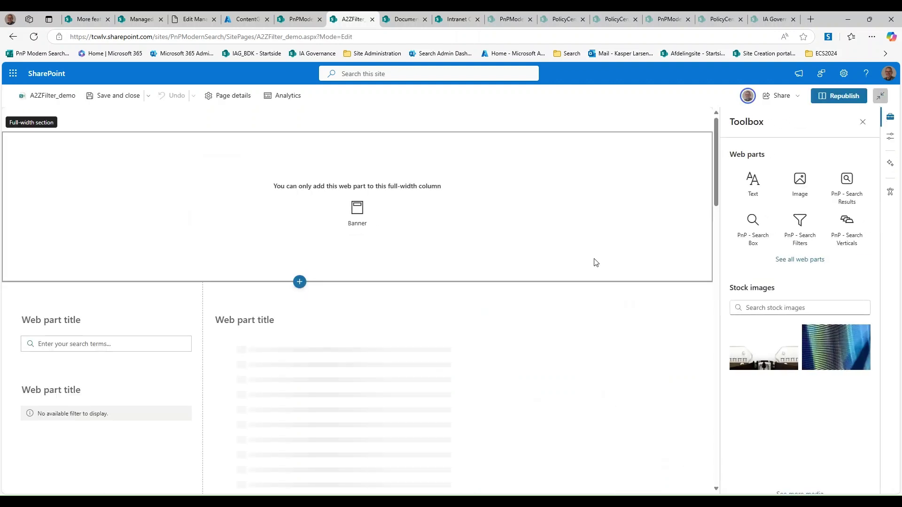
scroll(302, 345, "down", 3)
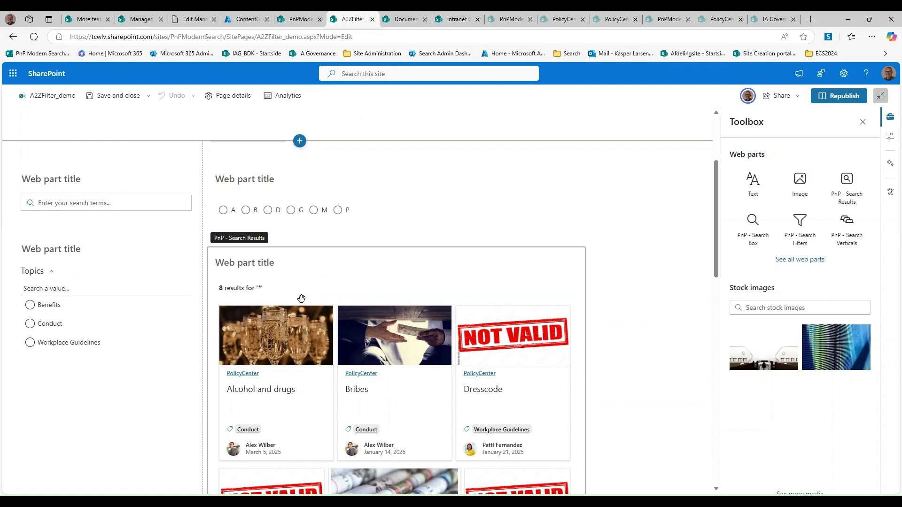
left_click(302, 296)
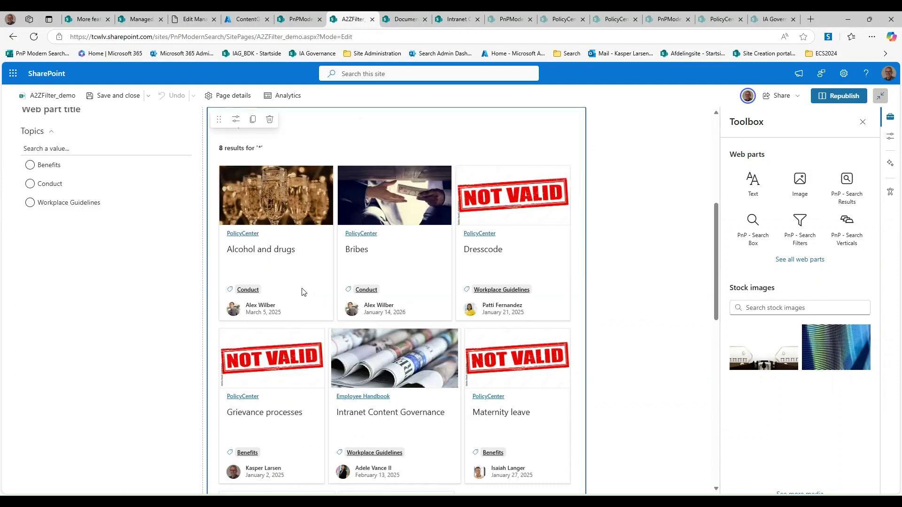
left_click(235, 119)
Examine the query template of the Search Results web part at an enlarged browser zoom, and restore the default zoom.
scroll(805, 320, "down", 1)
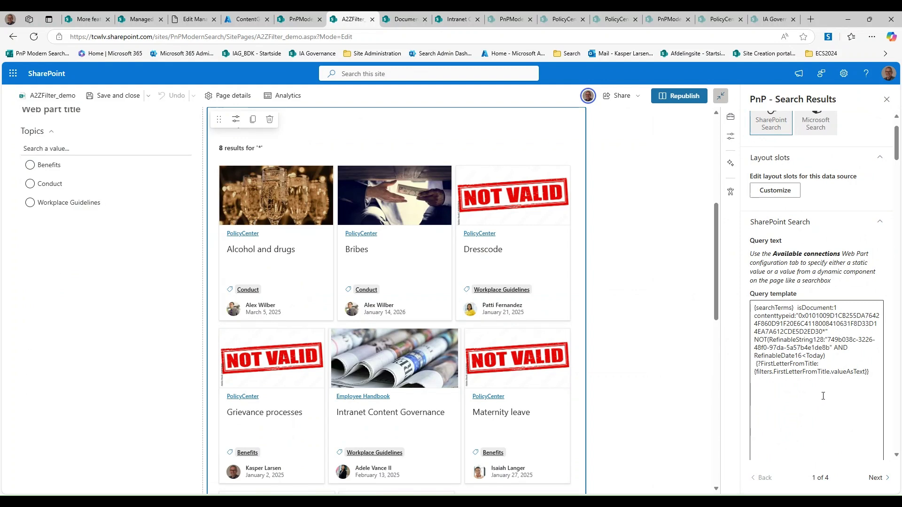
key("ctrl+plus")
key("ctrl+plus")
scroll(877, 357, "down", 2)
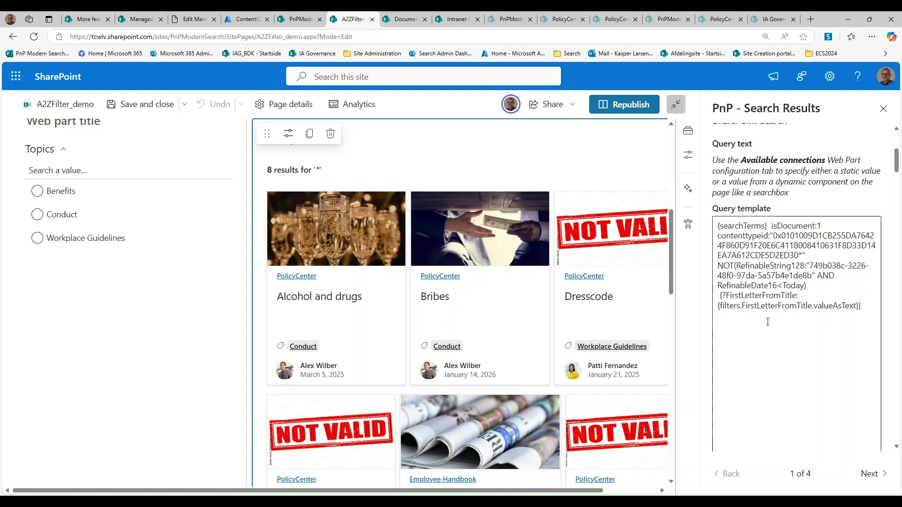
key("ctrl+0")
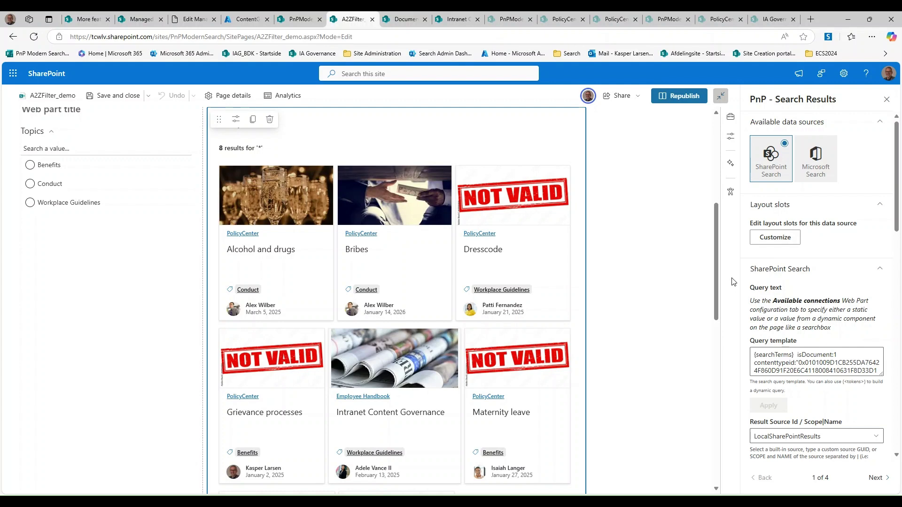
Review the layout slots of the SharePoint Search data source, from Title through ValidUntoDate, and save them.
left_click(769, 240)
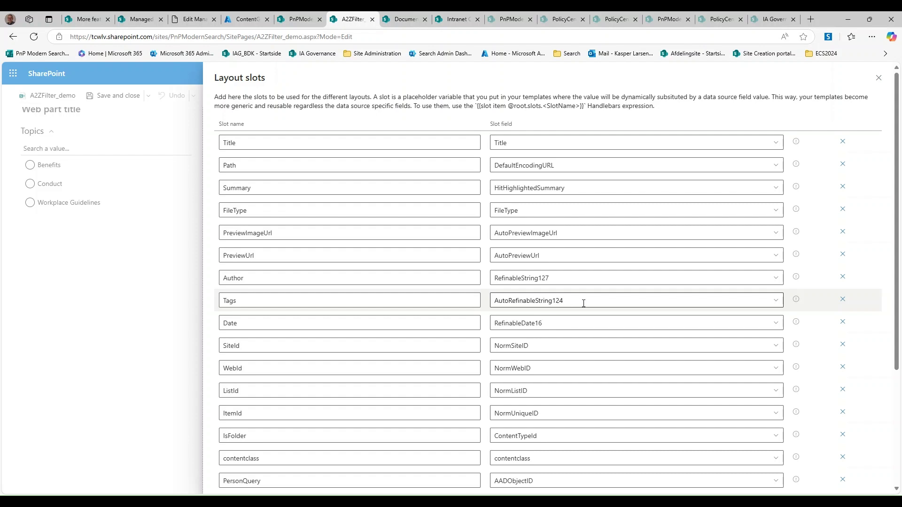
scroll(602, 314, "down", 1)
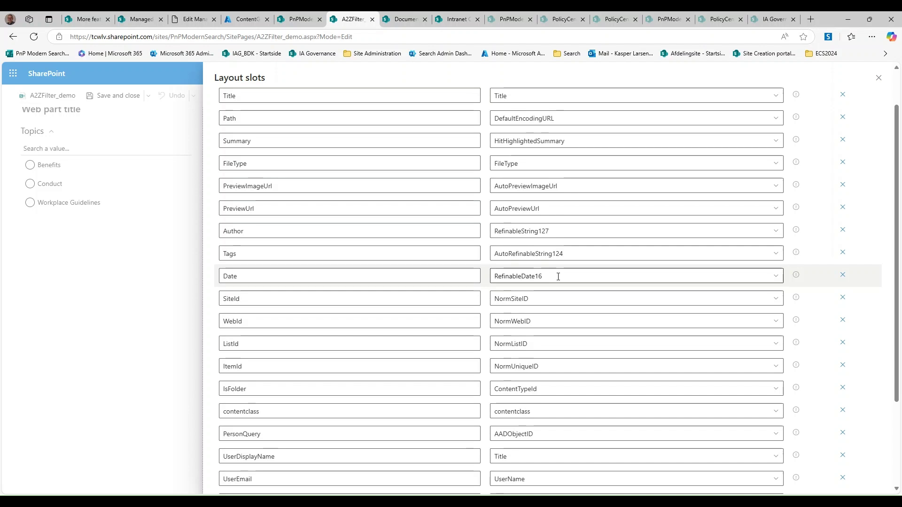
scroll(558, 277, "down", 3)
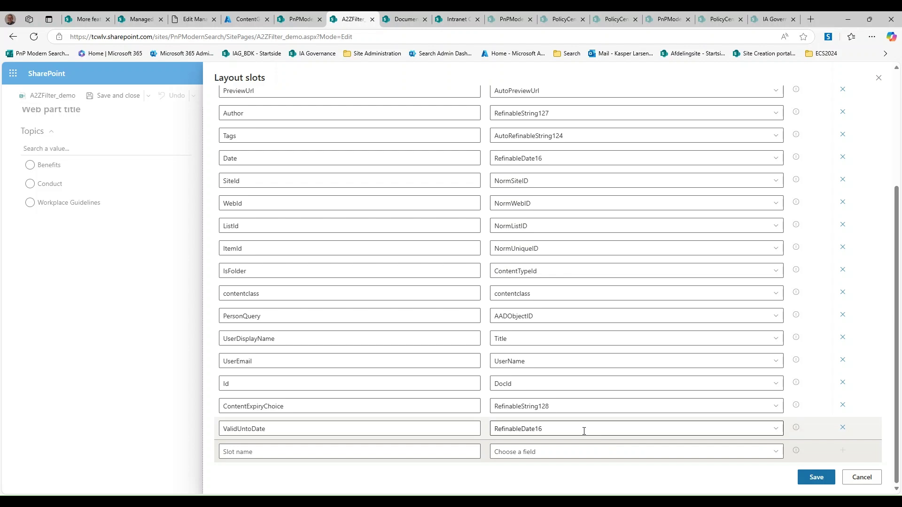
scroll(565, 432, "up", 1)
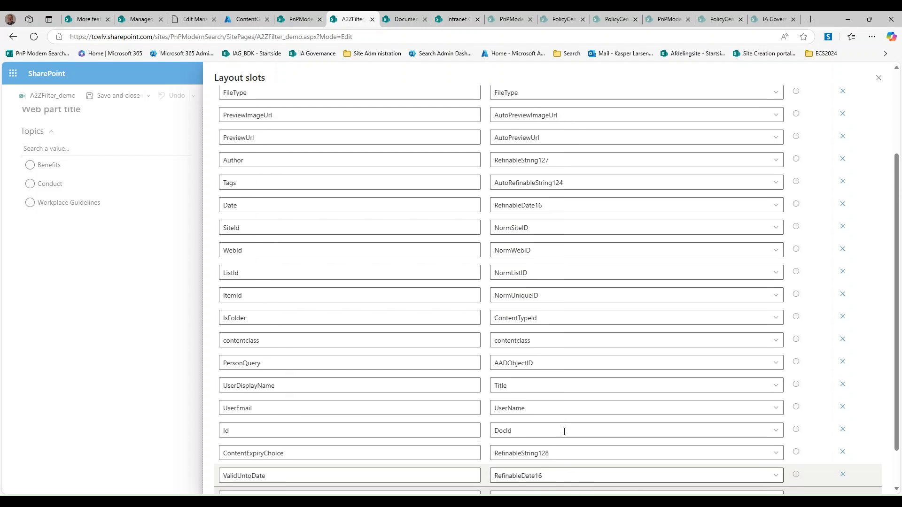
scroll(771, 456, "down", 1)
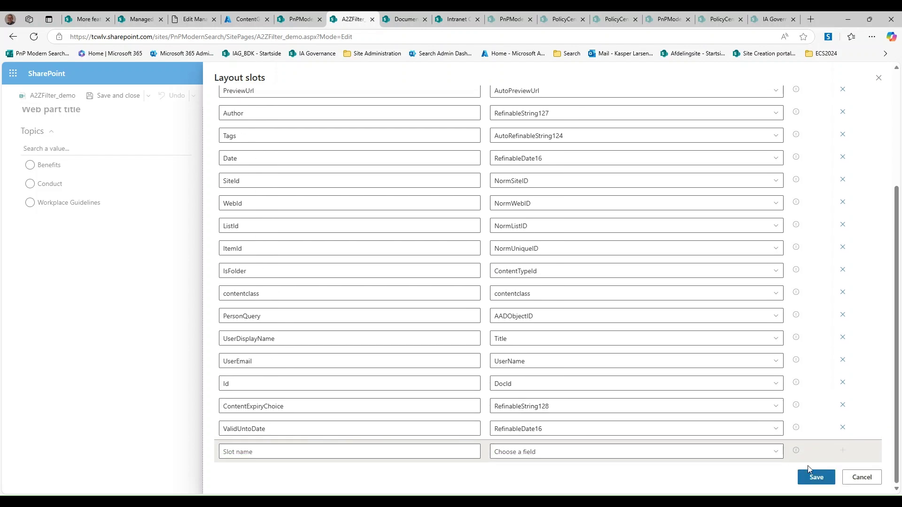
left_click(816, 477)
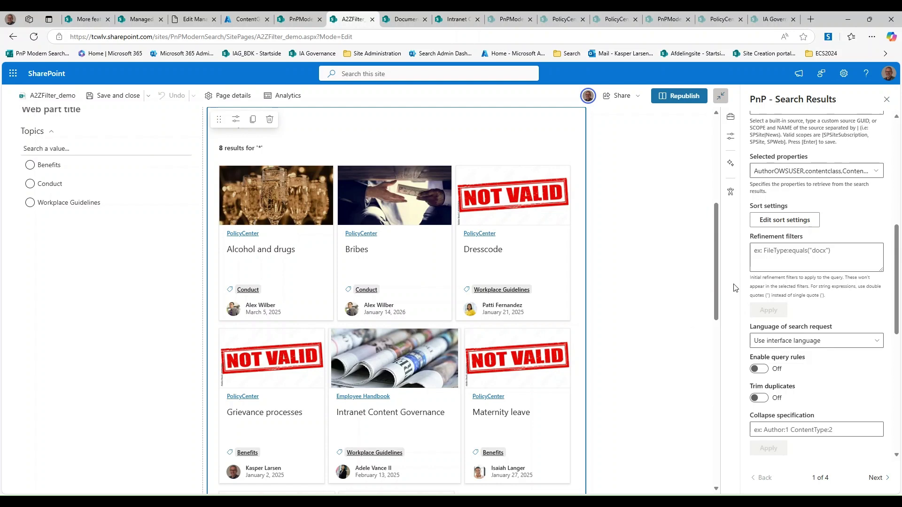
Review the sort settings of the search results and save them.
scroll(790, 282, "down", 1)
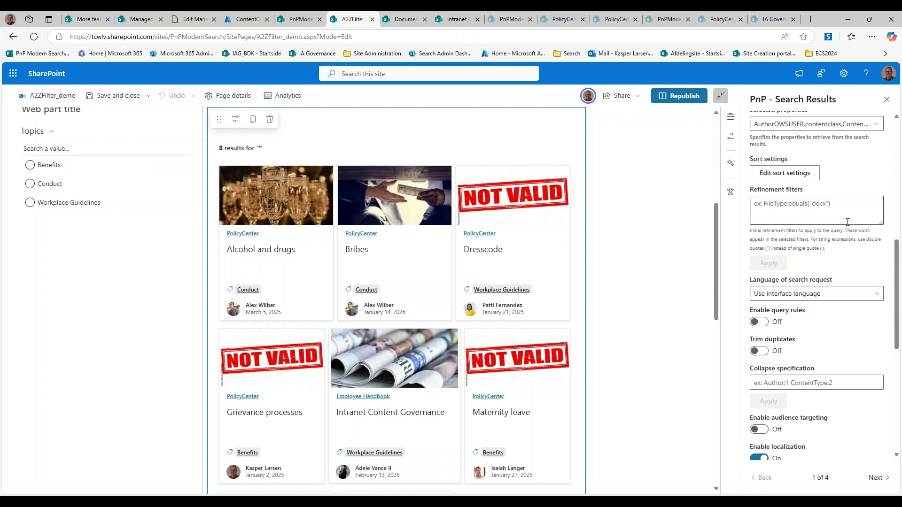
left_click(801, 174)
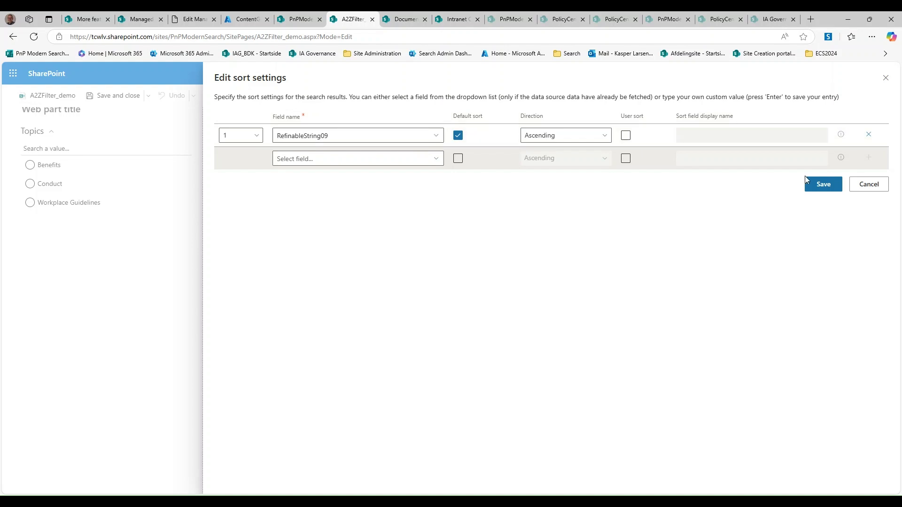
left_click(829, 184)
Switch localization off for the search results to compare the Topics filter and card tags, and switch it back on.
scroll(832, 347, "down", 3)
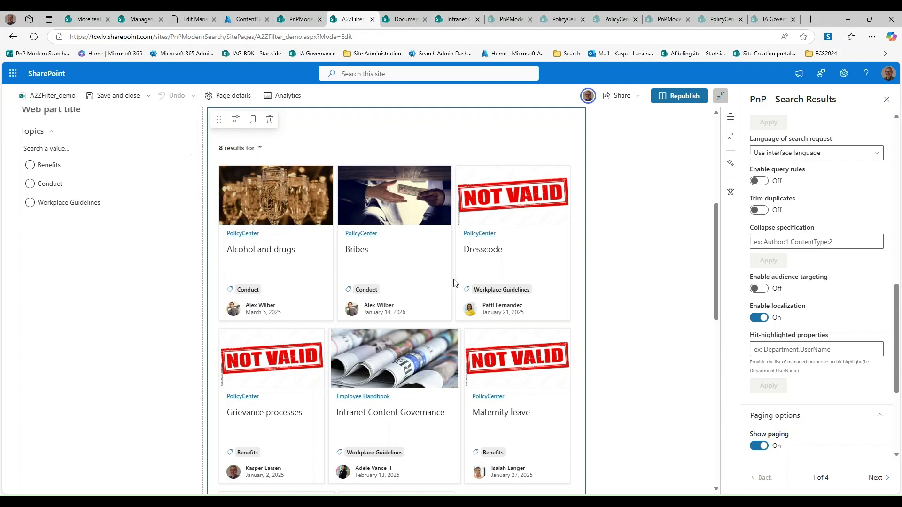
left_click(757, 318)
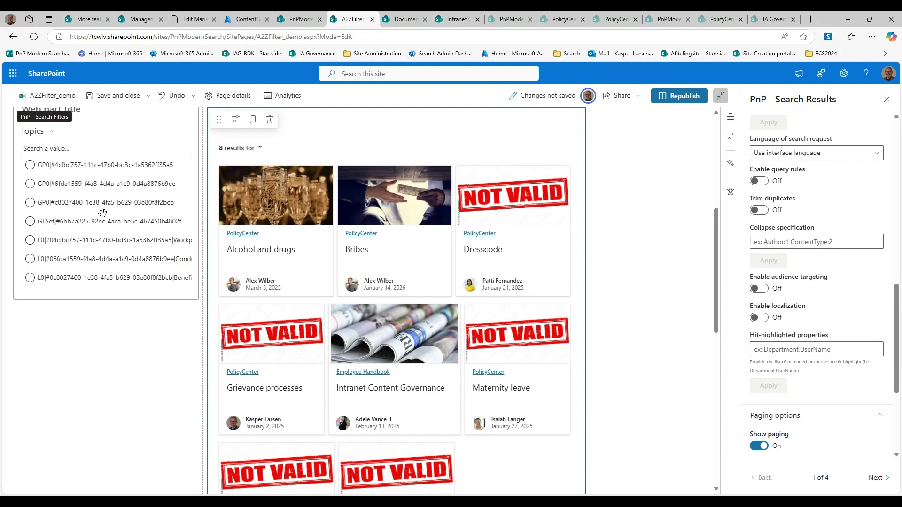
left_click(761, 318)
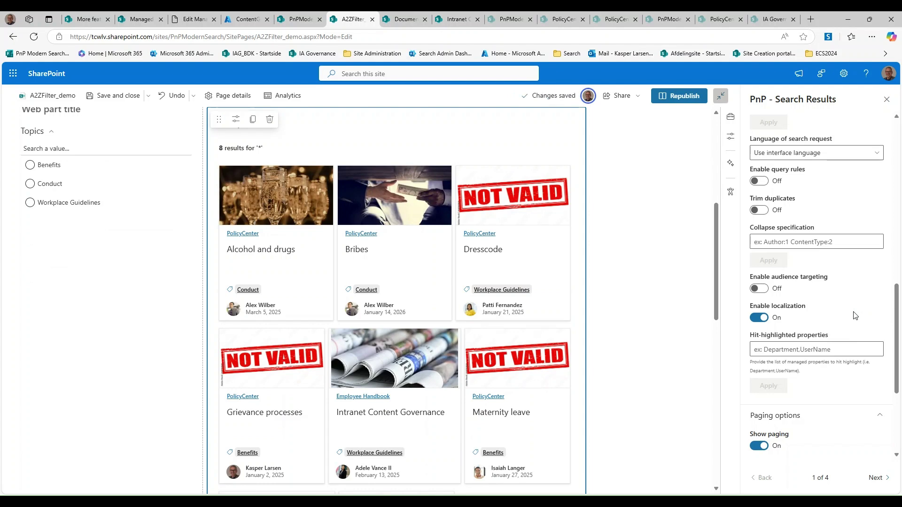
Go to the layout settings of the Search Results web part and open the managed card fields.
scroll(851, 350, "down", 4)
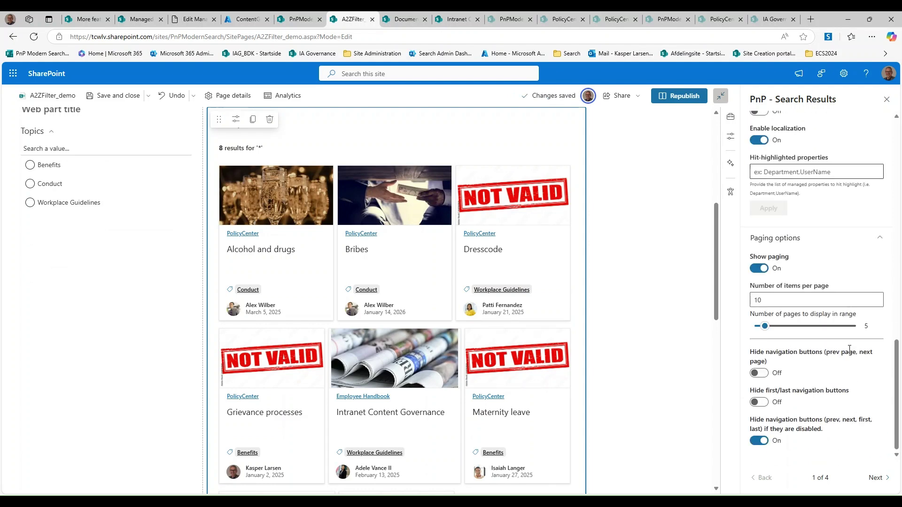
left_click(875, 479)
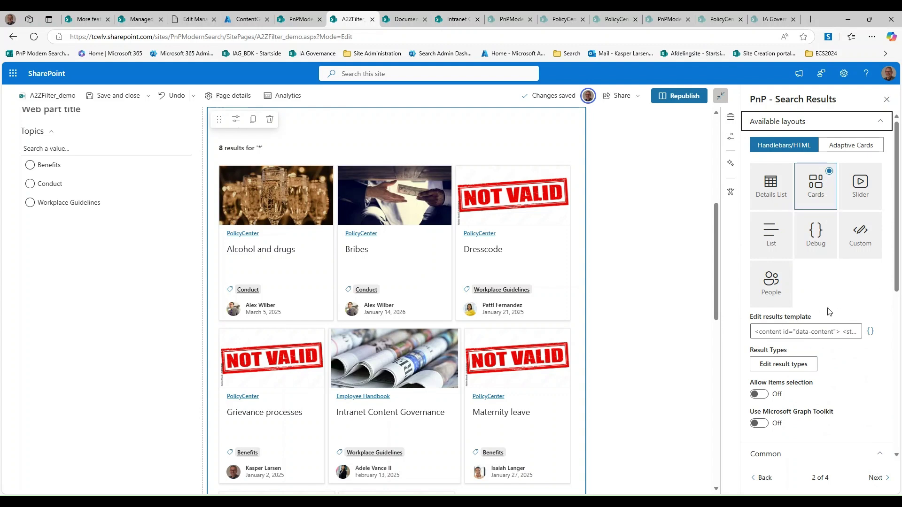
scroll(829, 312, "down", 4)
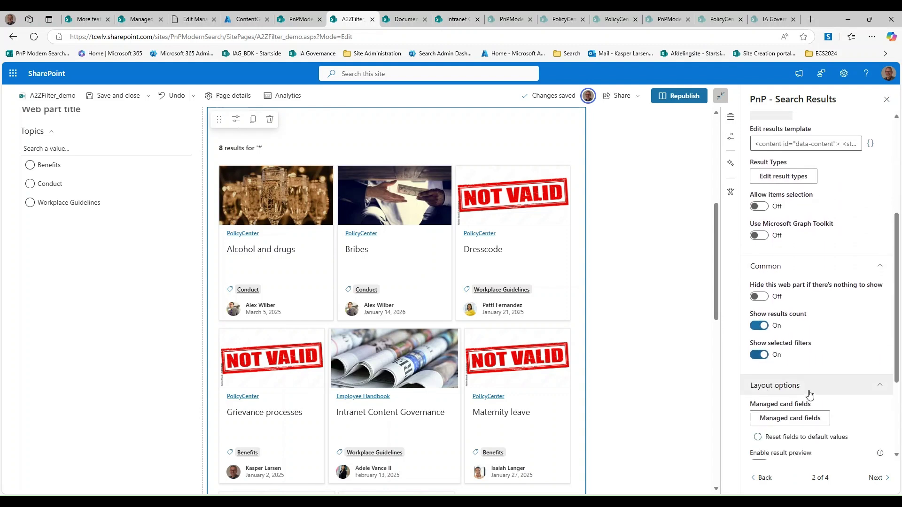
scroll(810, 376, "down", 2)
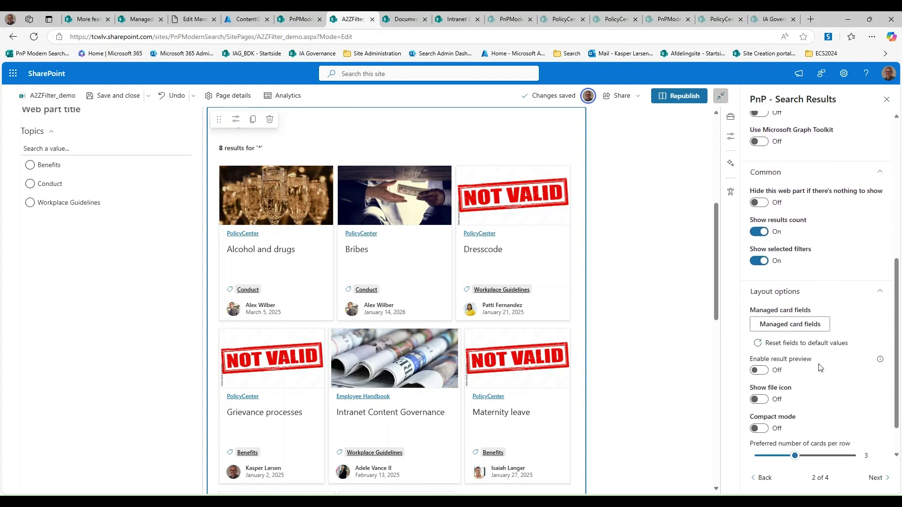
left_click(808, 329)
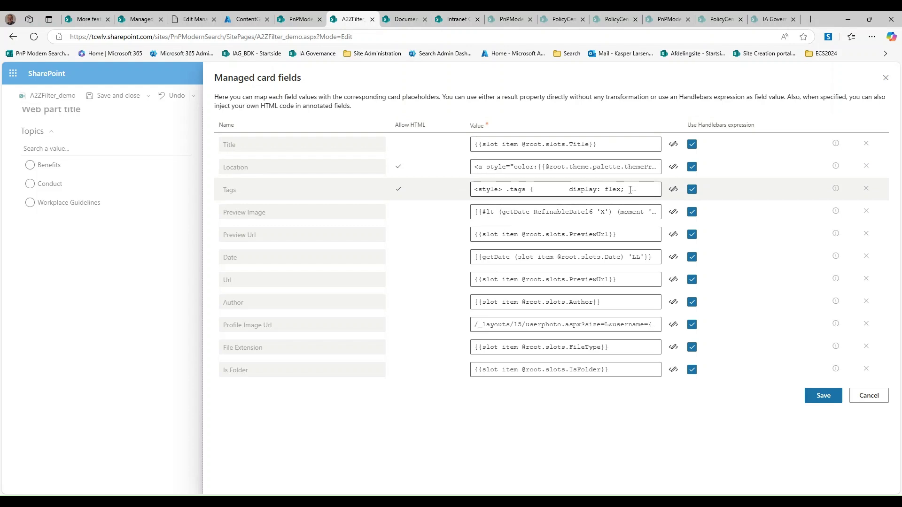
Review the Handlebars expression of the Tags card field down to its localization branches and close it without saving.
left_click(674, 190)
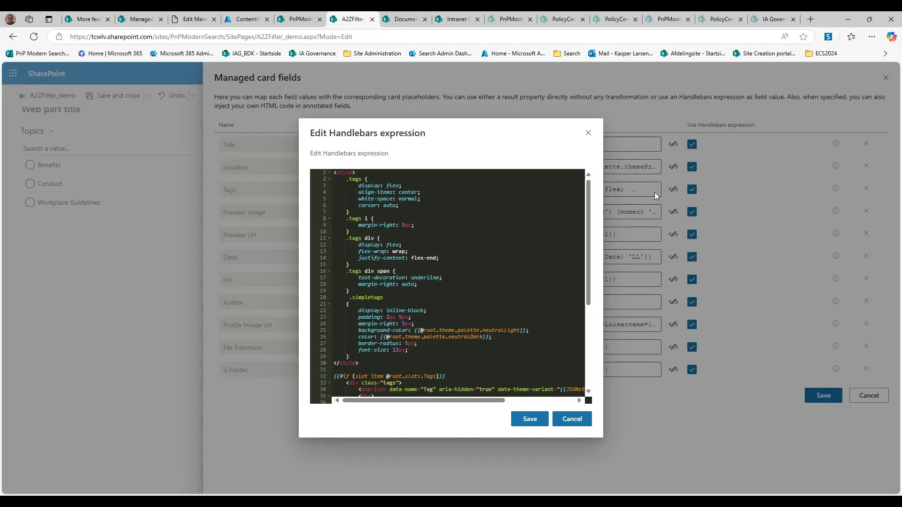
scroll(491, 245, "down", 5)
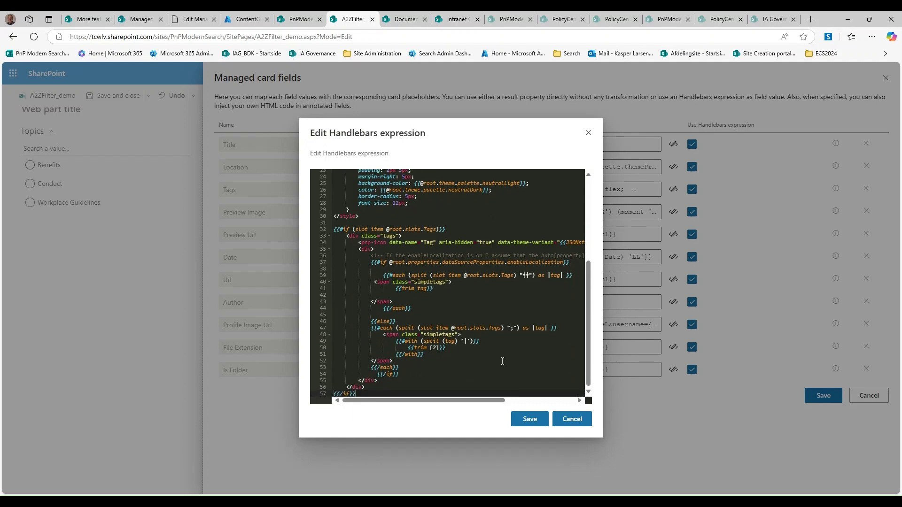
left_click(569, 417)
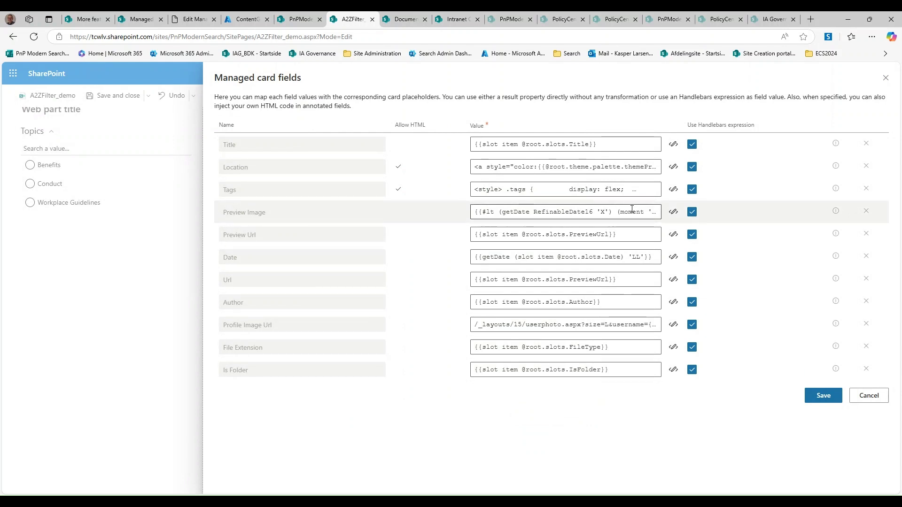
Review the Preview Image expression that swaps in notvalid.jpg for expired dates, and save the expression and the managed card fields.
left_click(674, 211)
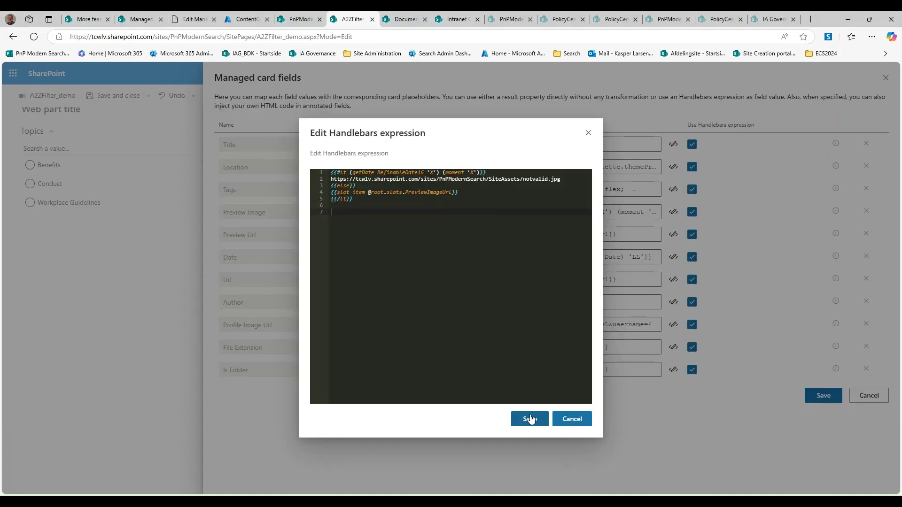
left_click(530, 419)
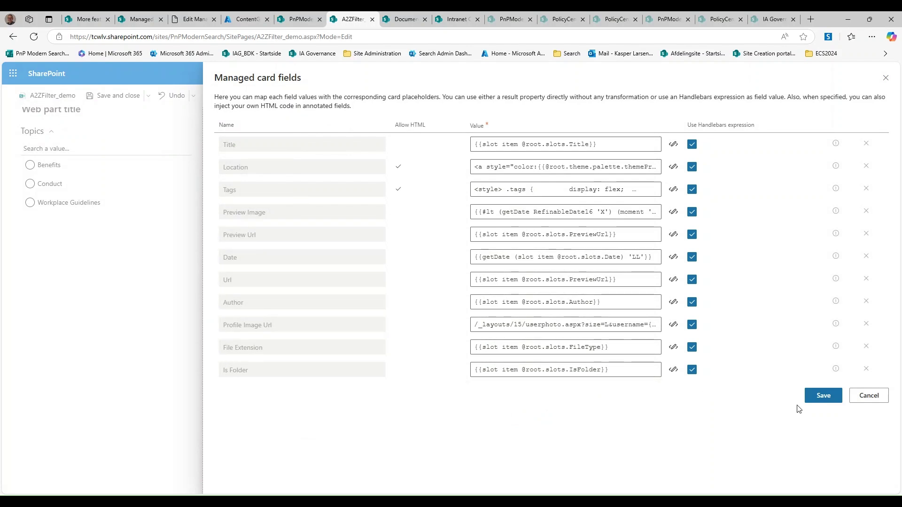
left_click(823, 396)
scroll(804, 405, "down", 1)
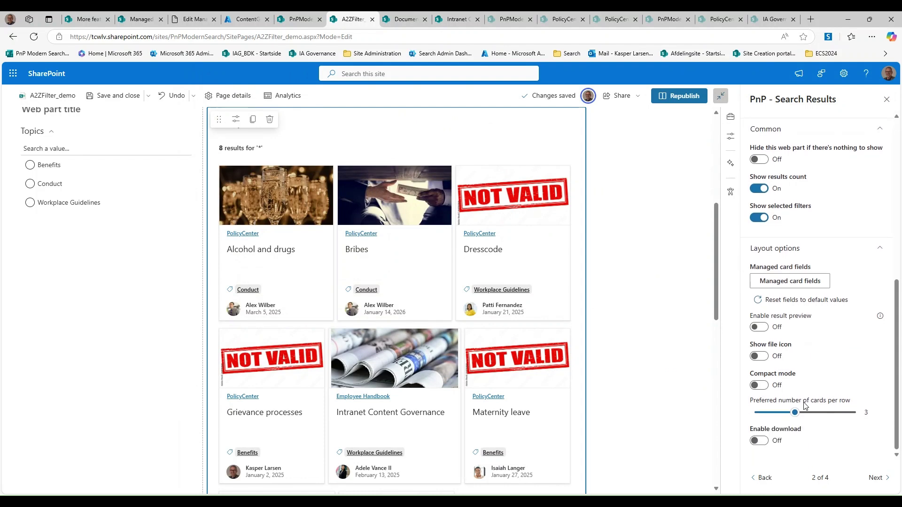
Review the Search Results web part's connections to the search box, filters and FirstLetterFromTitle results, and republish the page.
left_click(876, 479)
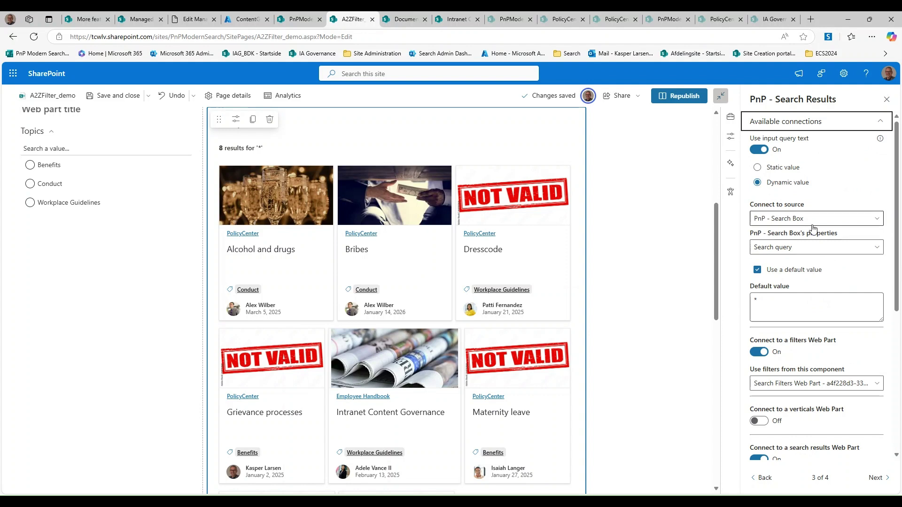
scroll(826, 274, "down", 2)
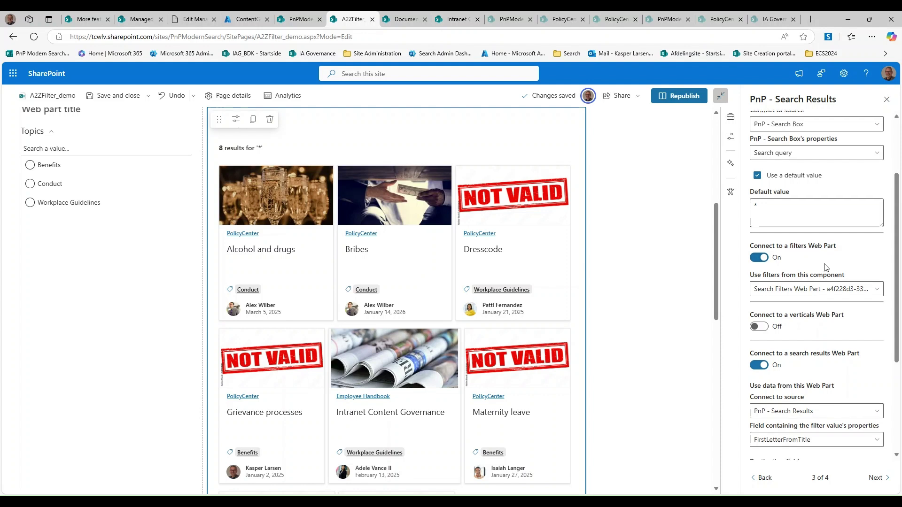
scroll(827, 268, "down", 3)
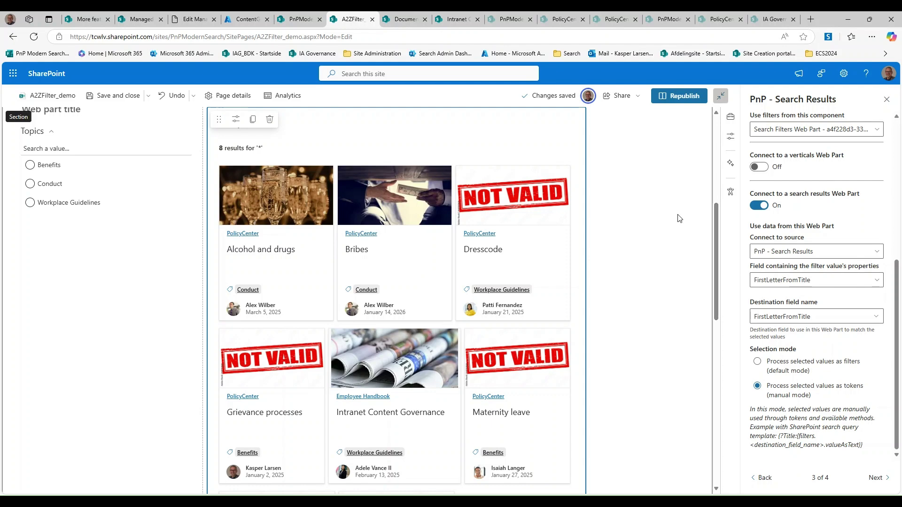
left_click(672, 95)
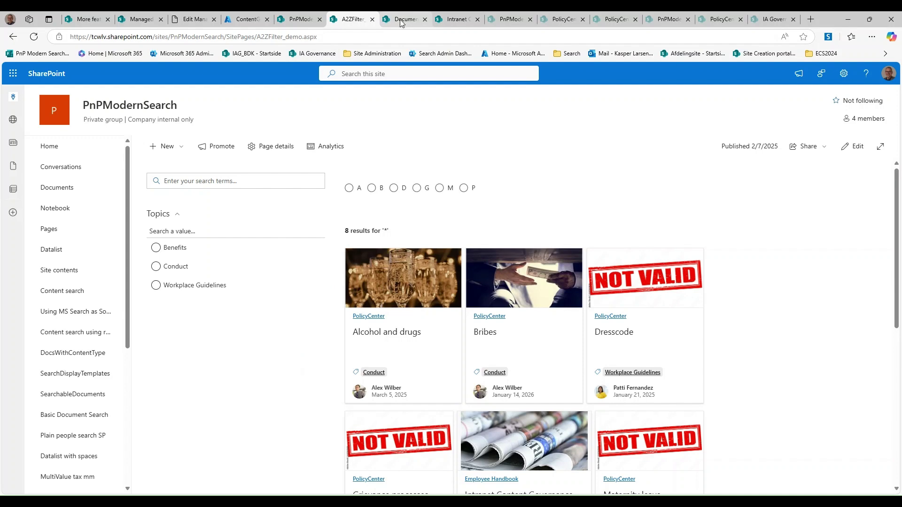
Go to the PolicyCenter site and open its Site Pages library to examine the policy pages' dates and expiry choices.
left_click(302, 20)
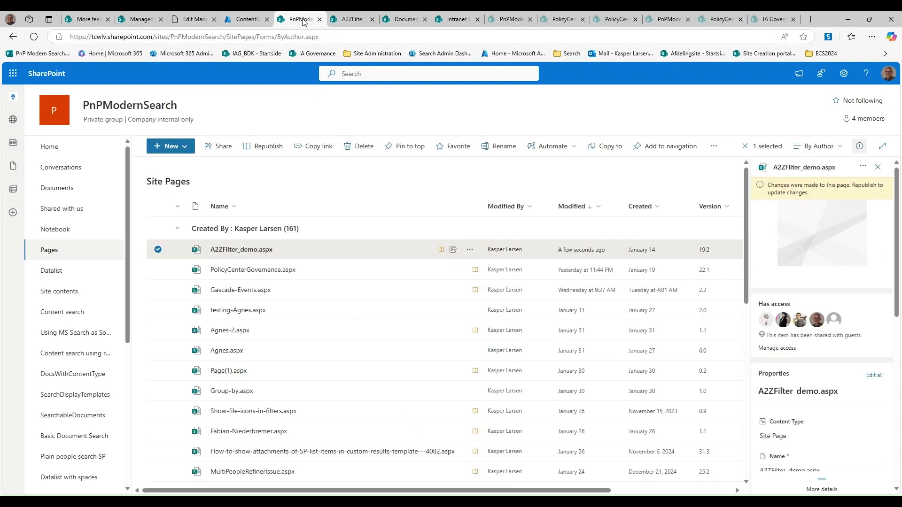
left_click(411, 21)
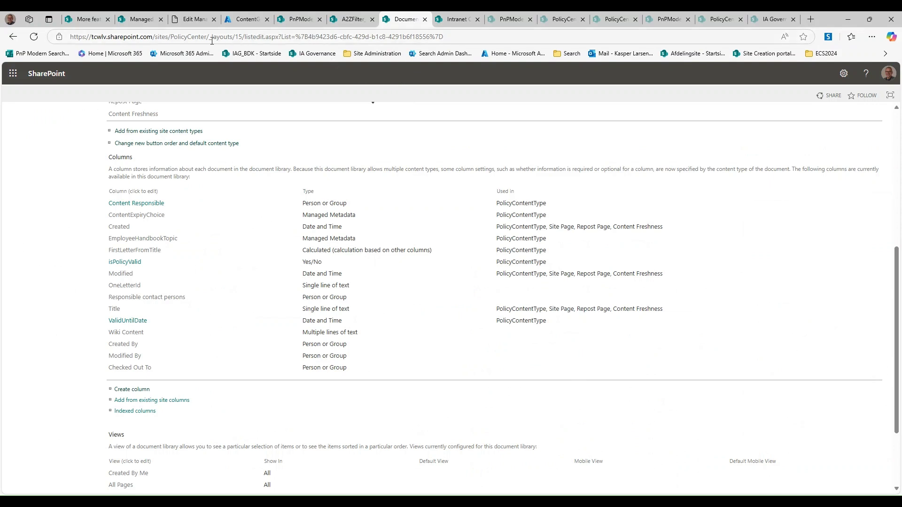
left_click_drag(210, 36, 444, 36)
key("BackSpace")
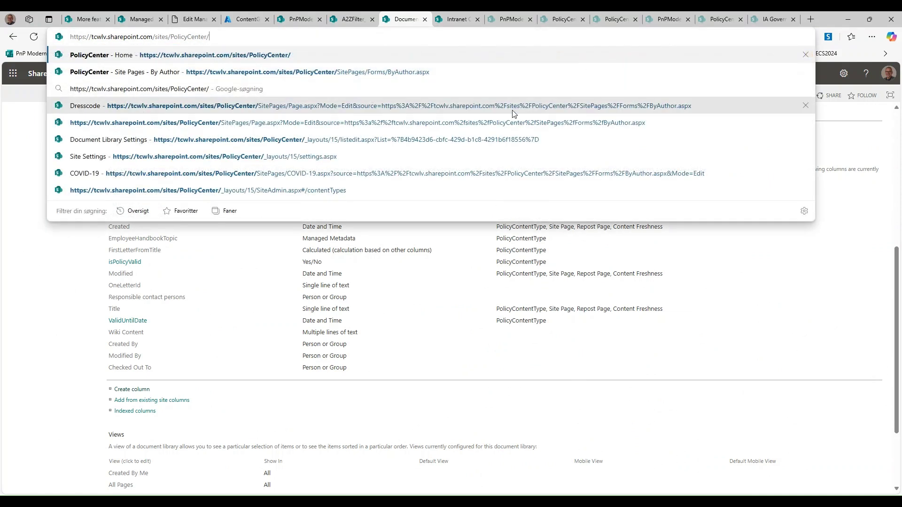
key("Return")
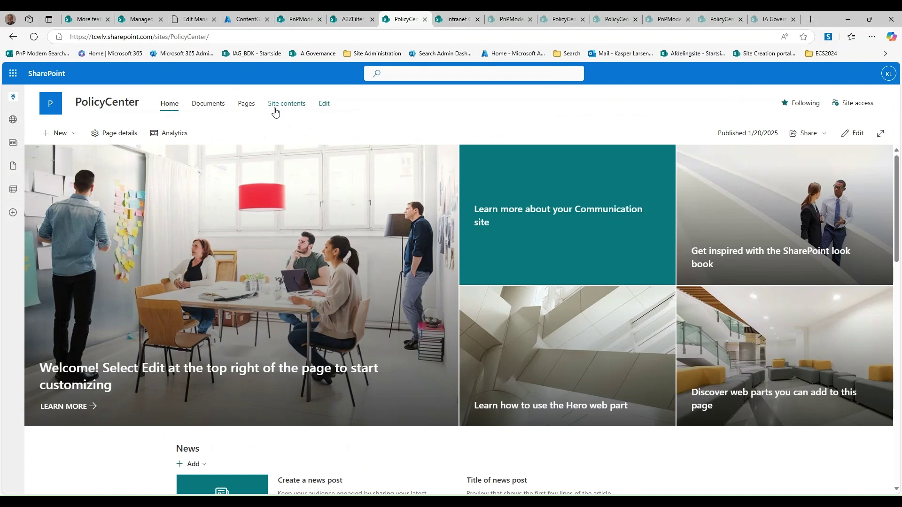
left_click(249, 107)
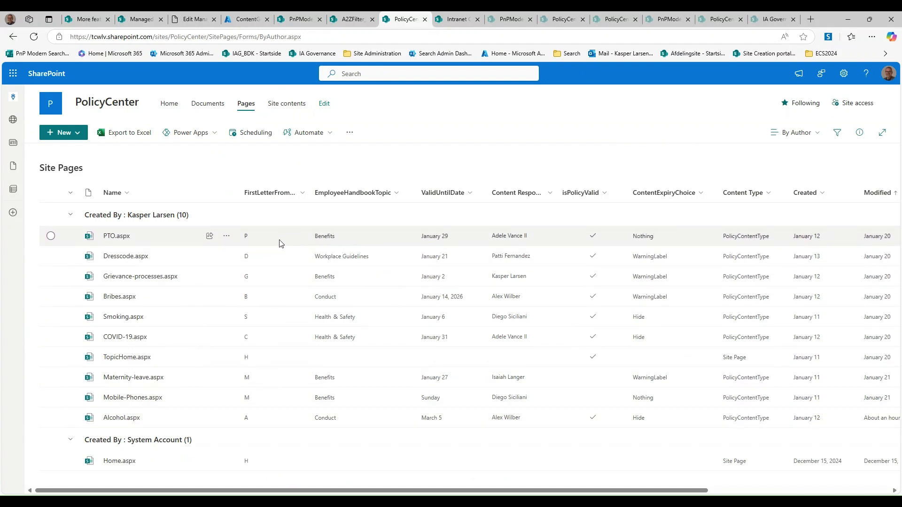
On the A2ZFilter_demo page, filter the policies by the letters A, B, D, G, M and A again, and clear the letter filter.
left_click(351, 18)
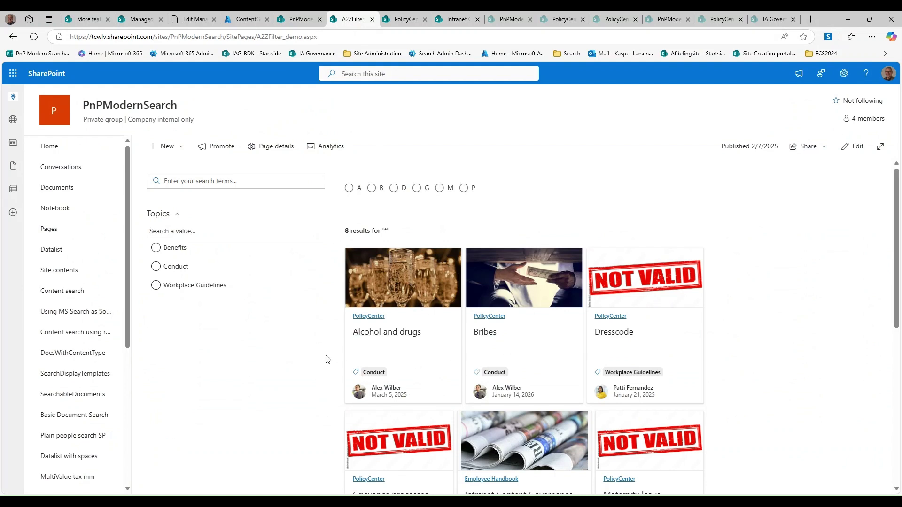
scroll(328, 359, "down", 1)
scroll(363, 190, "up", 1)
left_click(350, 192)
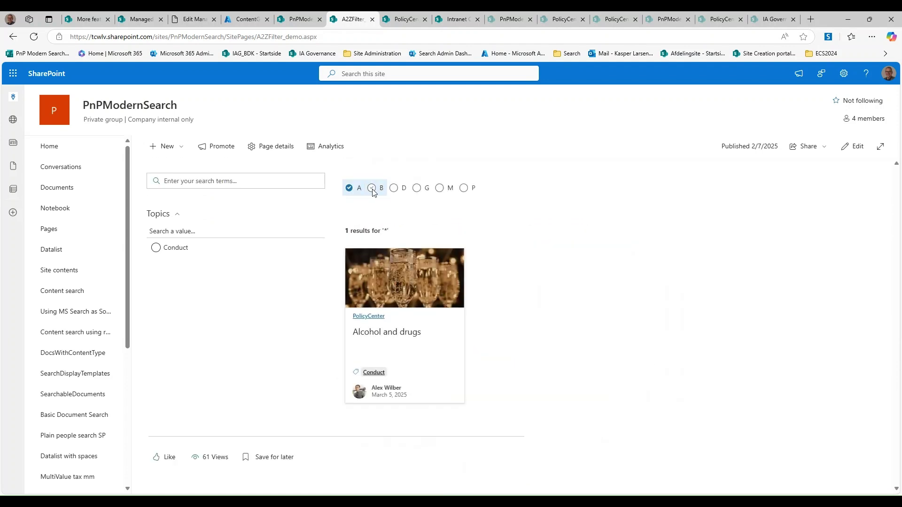
left_click(372, 189)
left_click(395, 192)
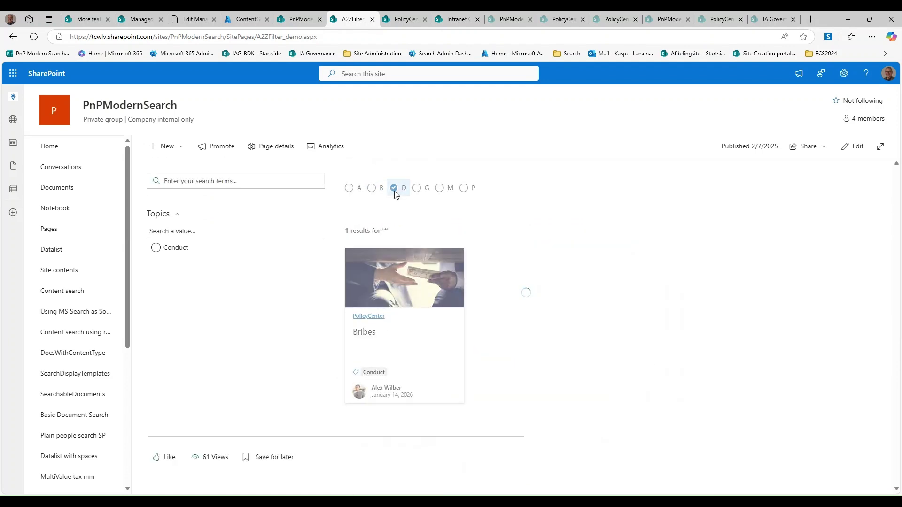
left_click(414, 190)
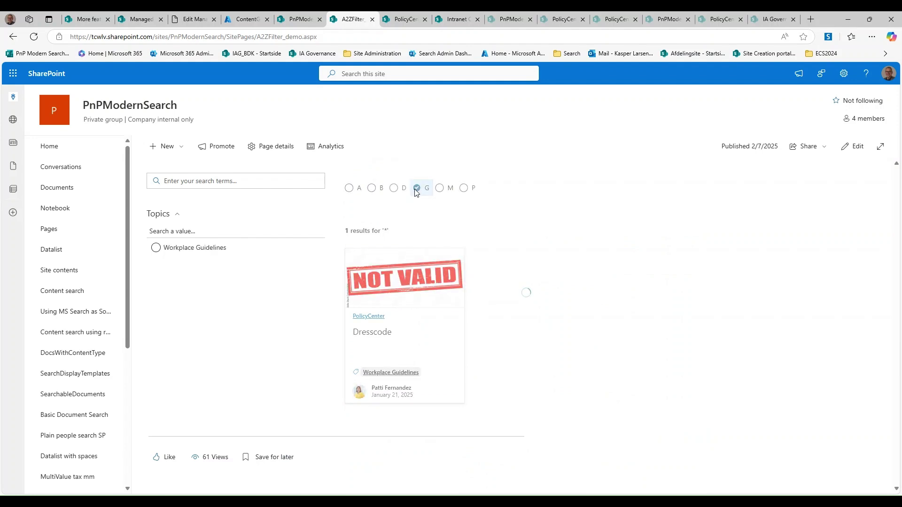
left_click(439, 190)
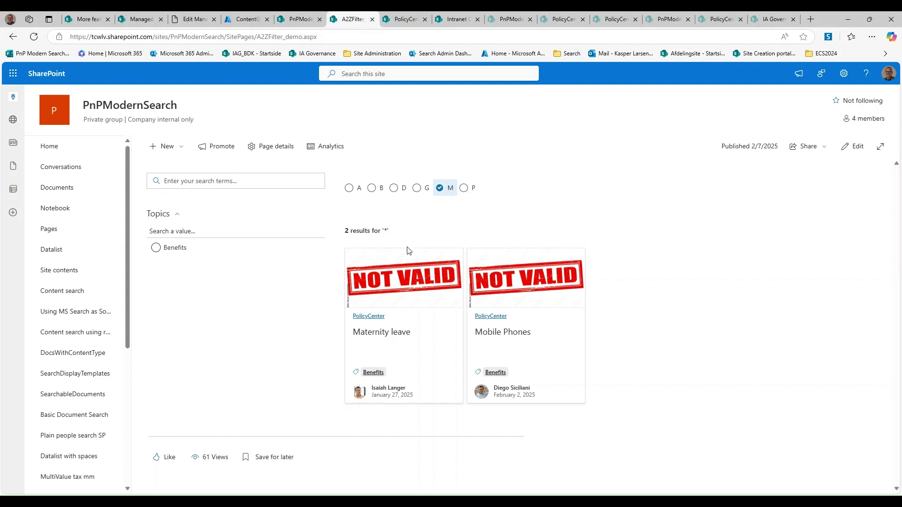
left_click(353, 189)
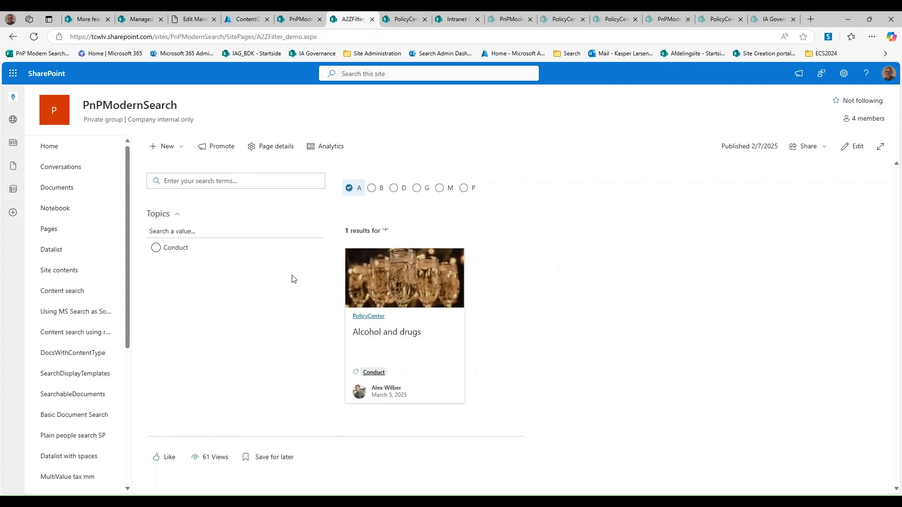
left_click(349, 188)
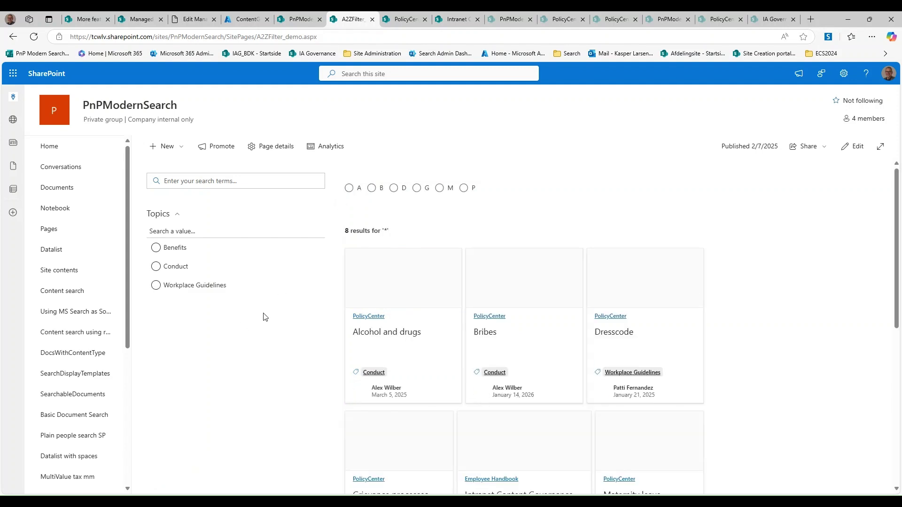